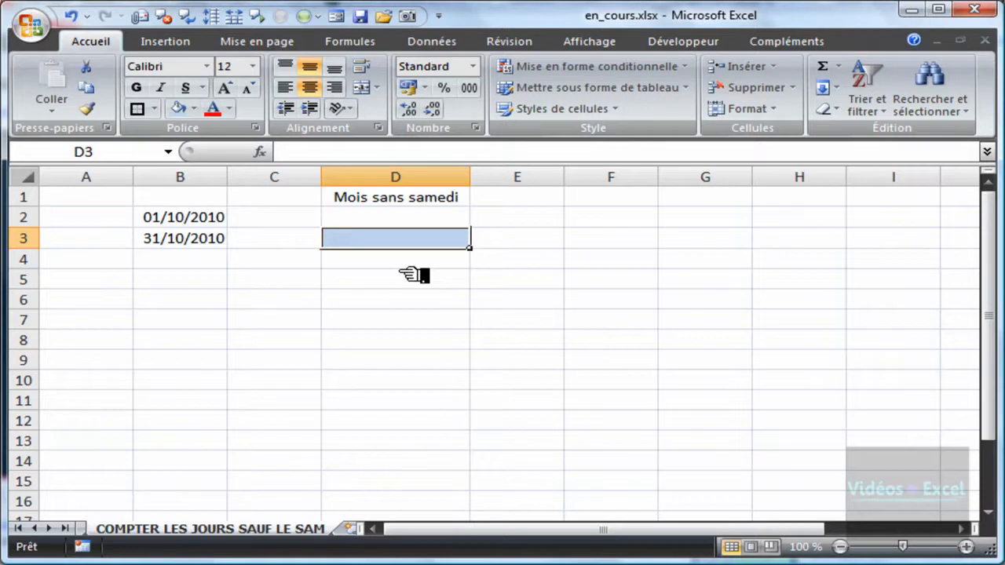
left_click(214, 224)
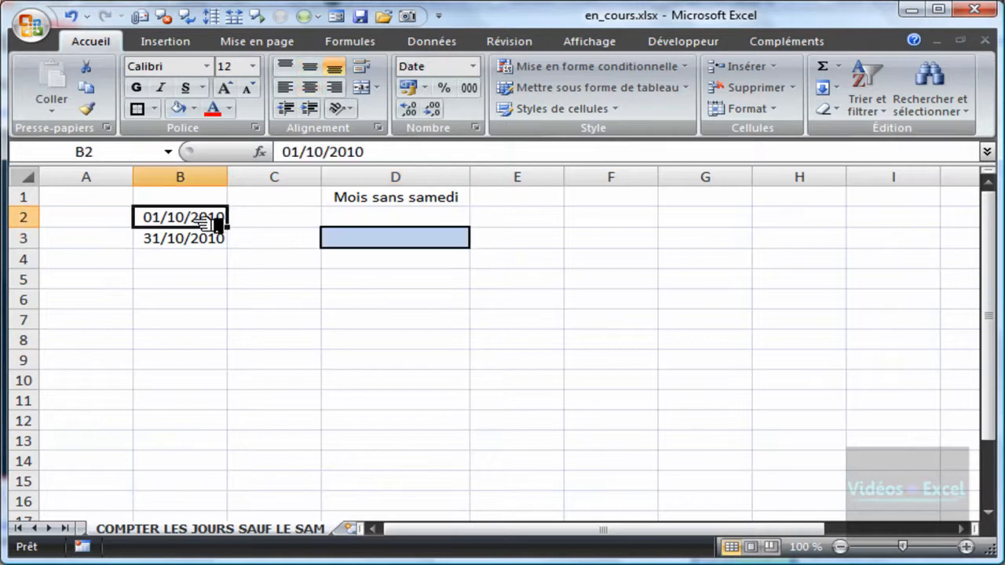
left_click(211, 239)
left_click(214, 222)
left_click(212, 239)
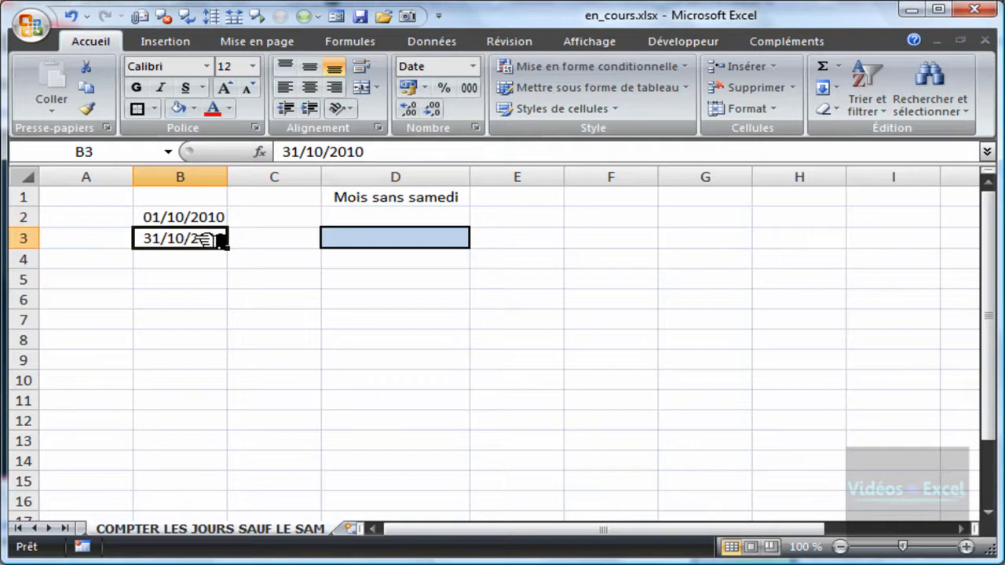
Step: Build the formula =INDIRECT(B2&":"&B3) in cell D3, referencing the start and end dates
left_click(407, 244)
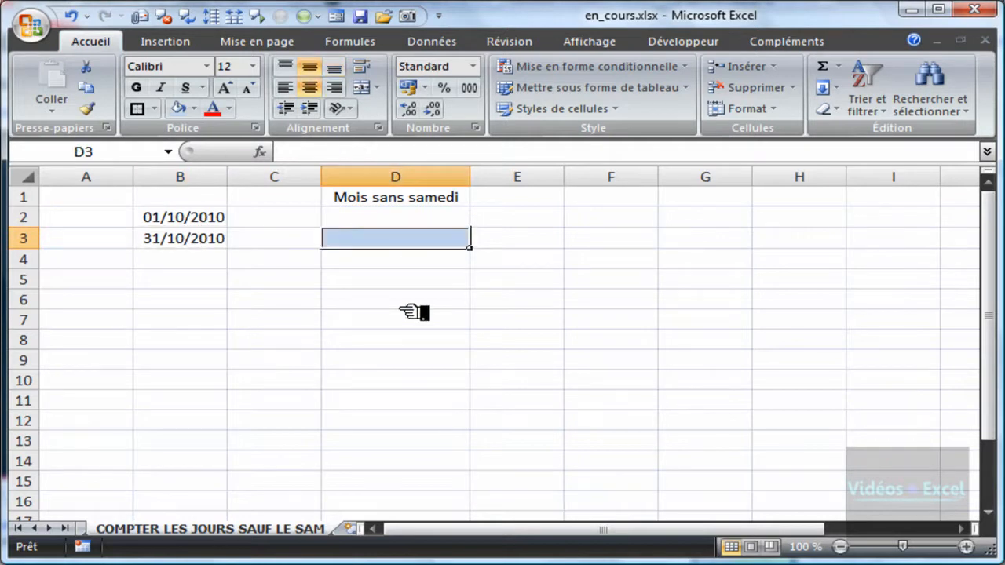
type("=indirec")
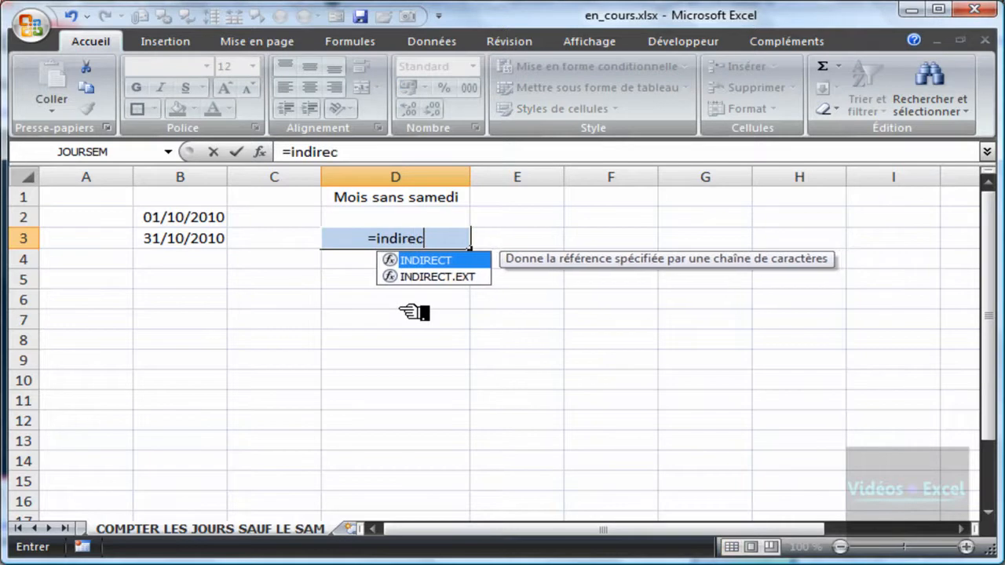
key("Tab")
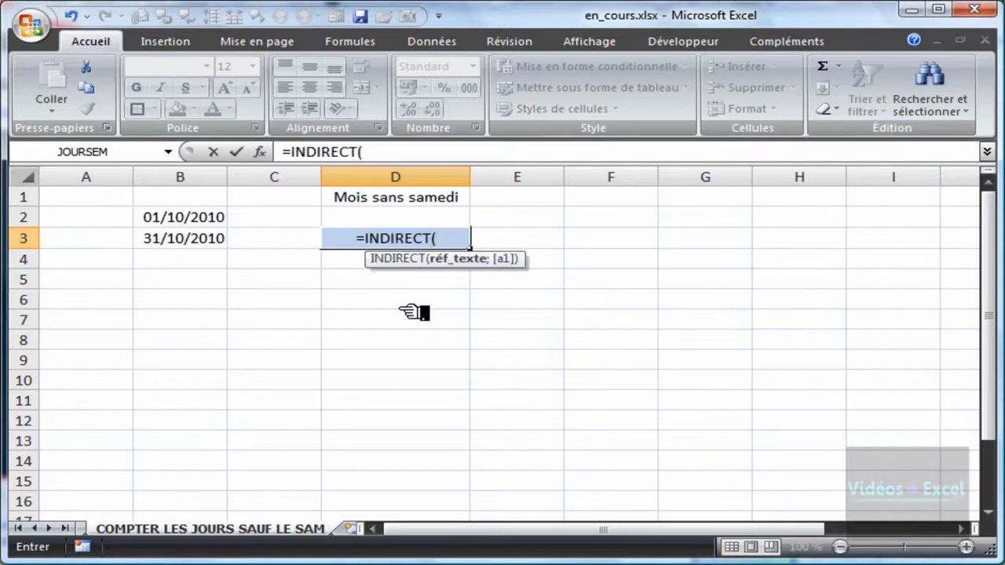
left_click_drag(377, 269, 338, 320)
left_click(215, 220)
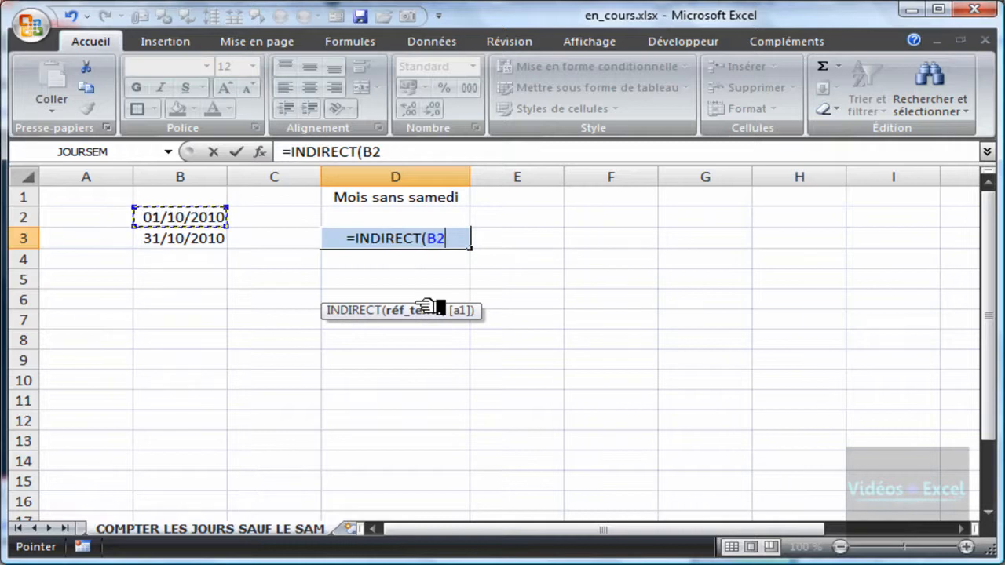
type("&\":\"")
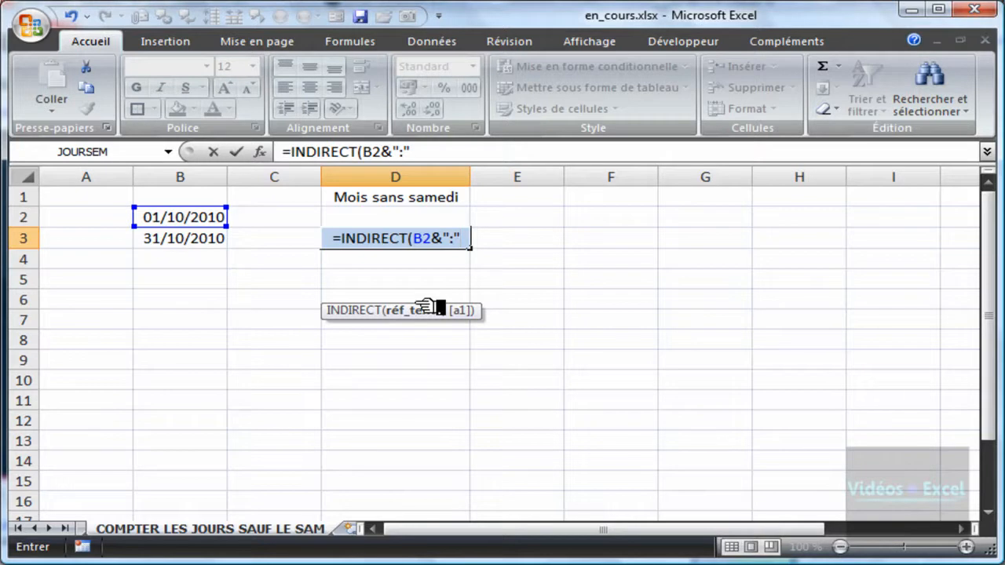
type("&")
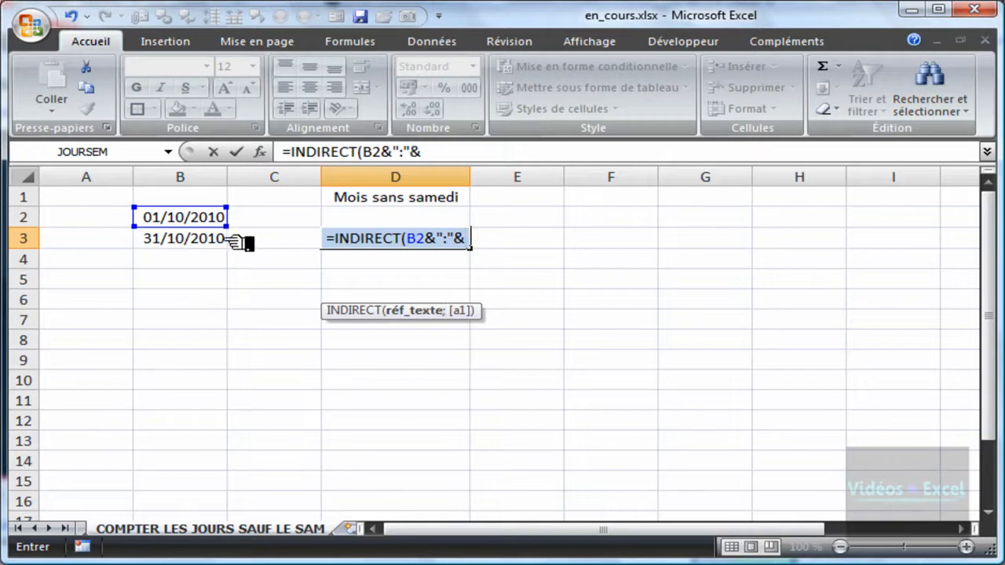
left_click(215, 238)
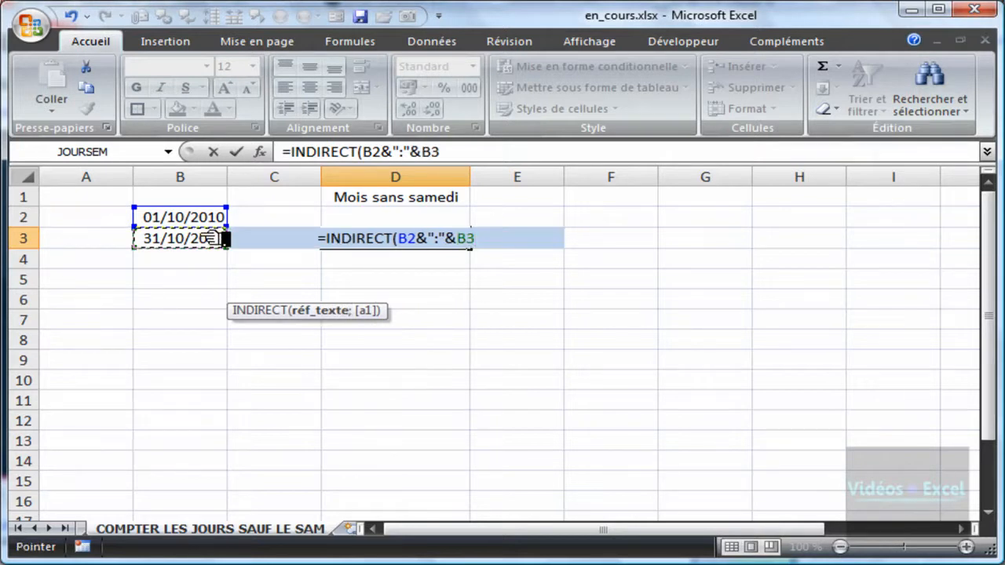
type(")")
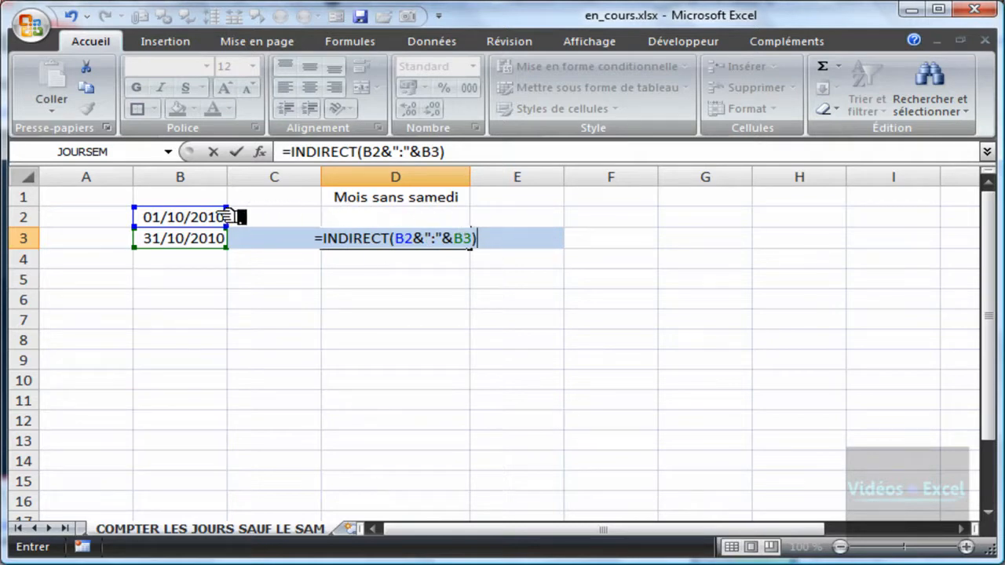
Step: Wrap the INDIRECT expression in D3 in the LIGNE function and preview its evaluated array, restoring the formula
left_click(324, 240)
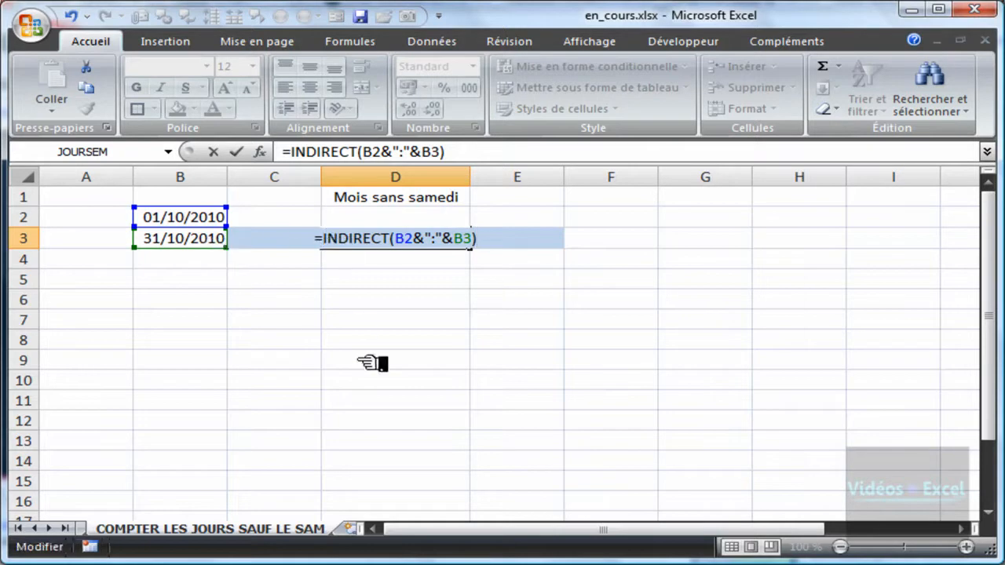
type("lign")
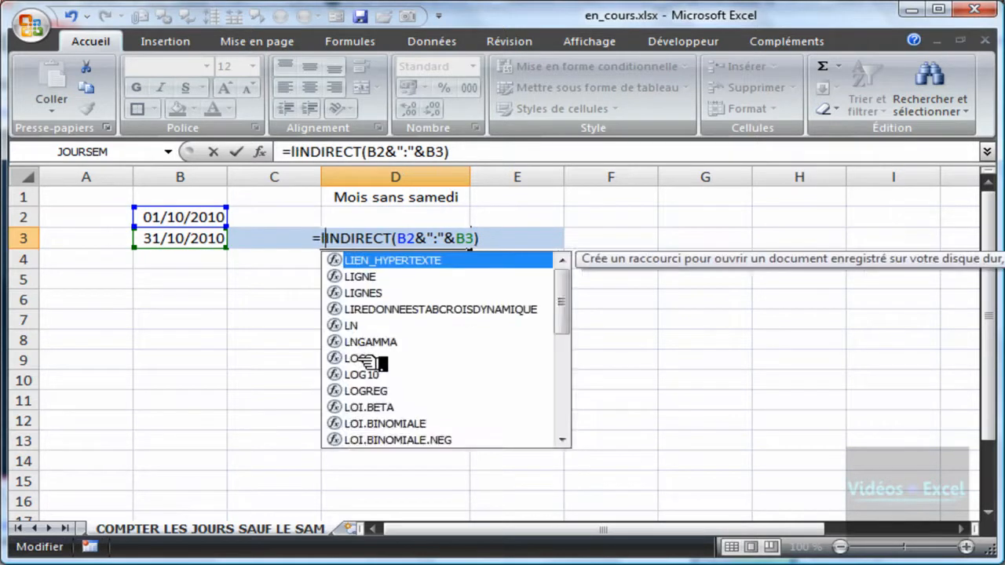
key("Tab")
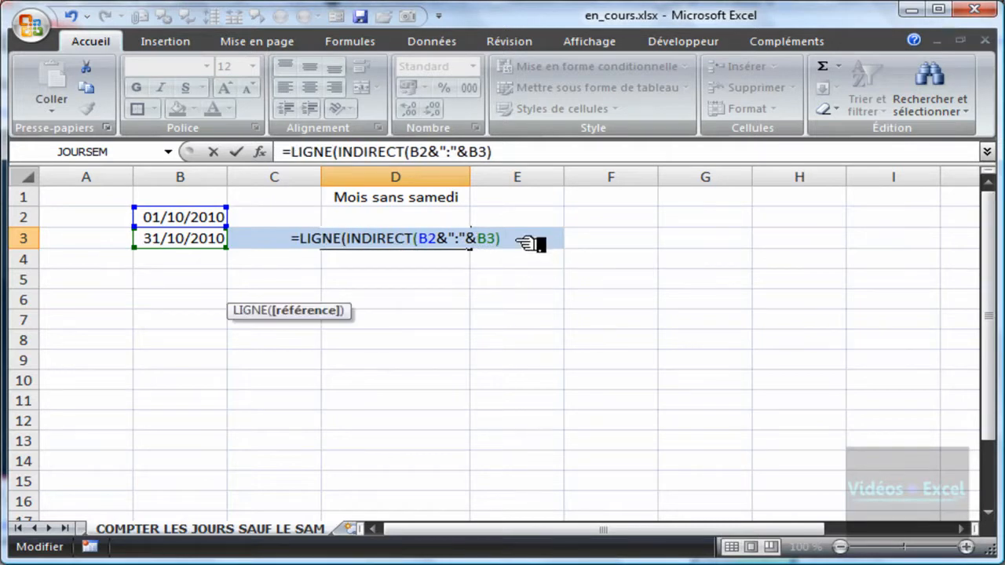
type(")")
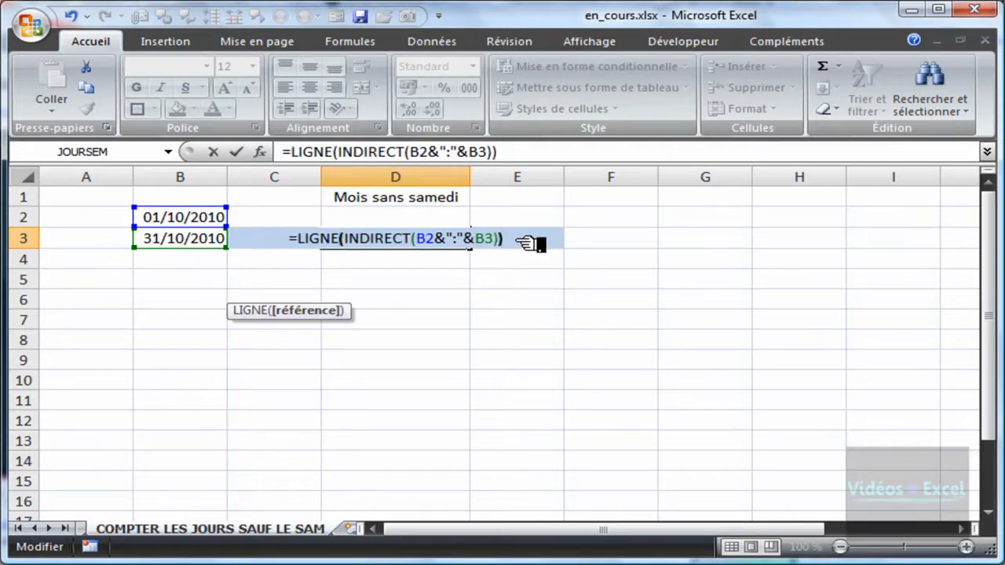
key("F9")
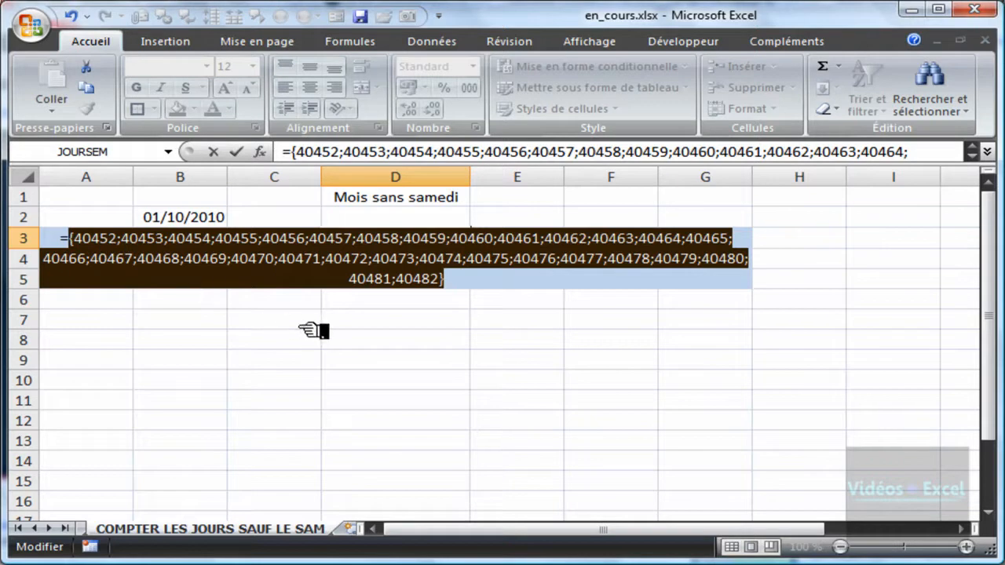
key("ctrl+z")
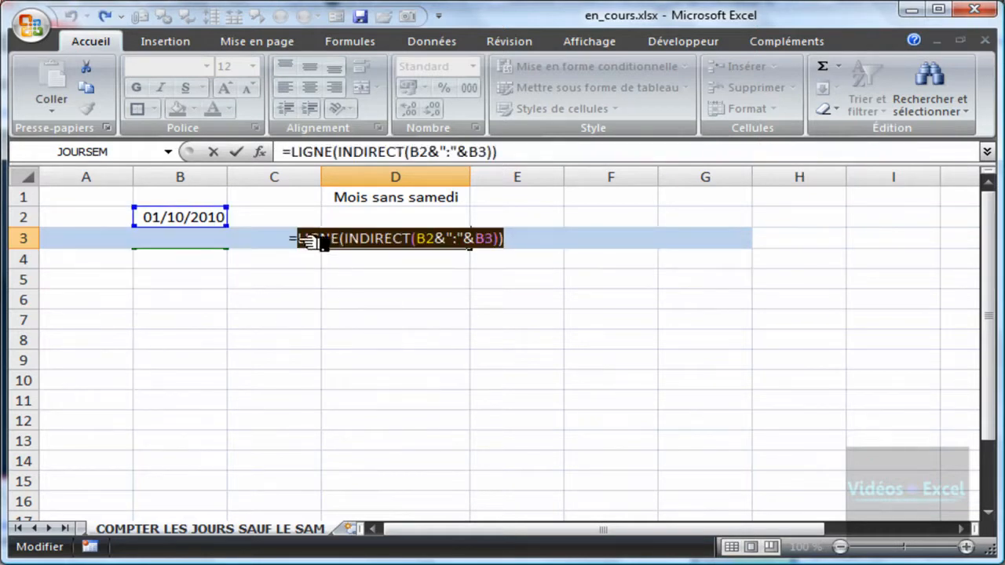
Step: Wrap the LIGNE expression in D3 in JOURSEM with return type 2 and validate the formula
left_click(311, 240)
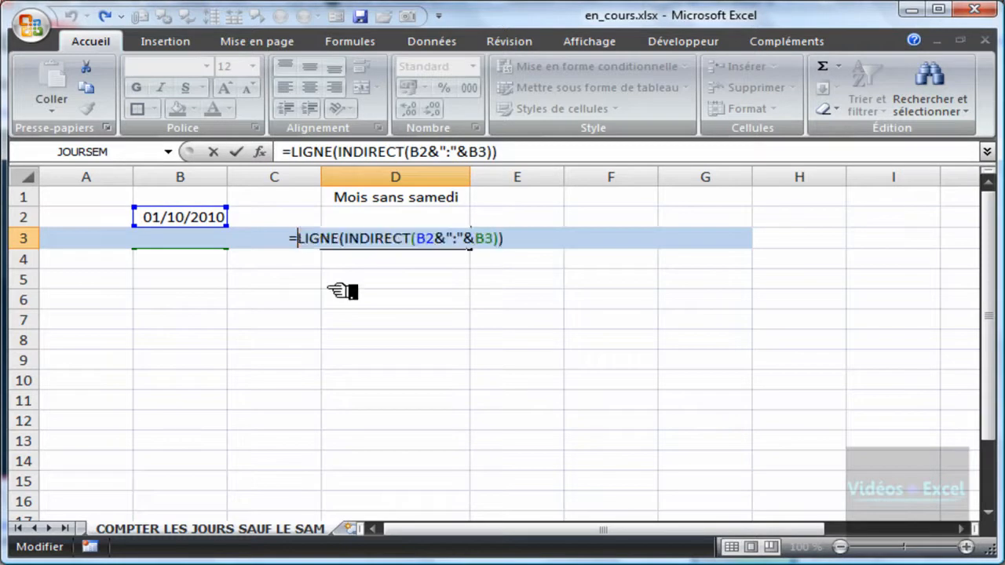
type("jou")
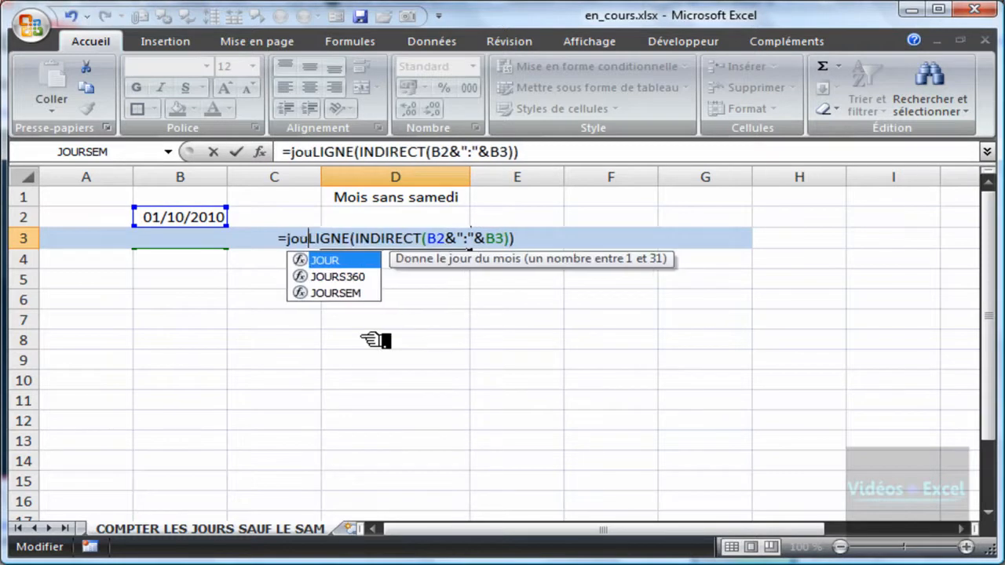
type("rs")
key("Down")
key("Tab")
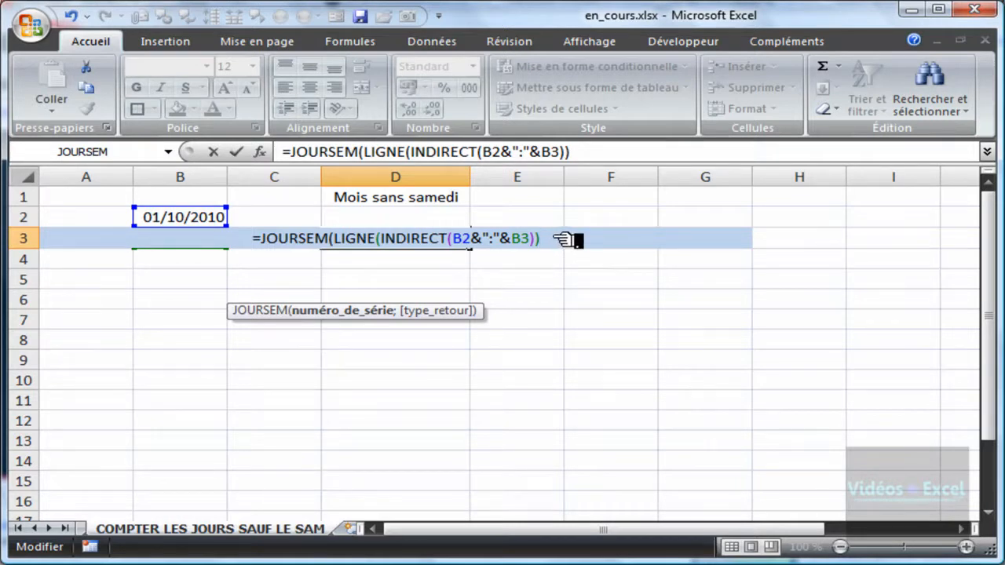
type(";")
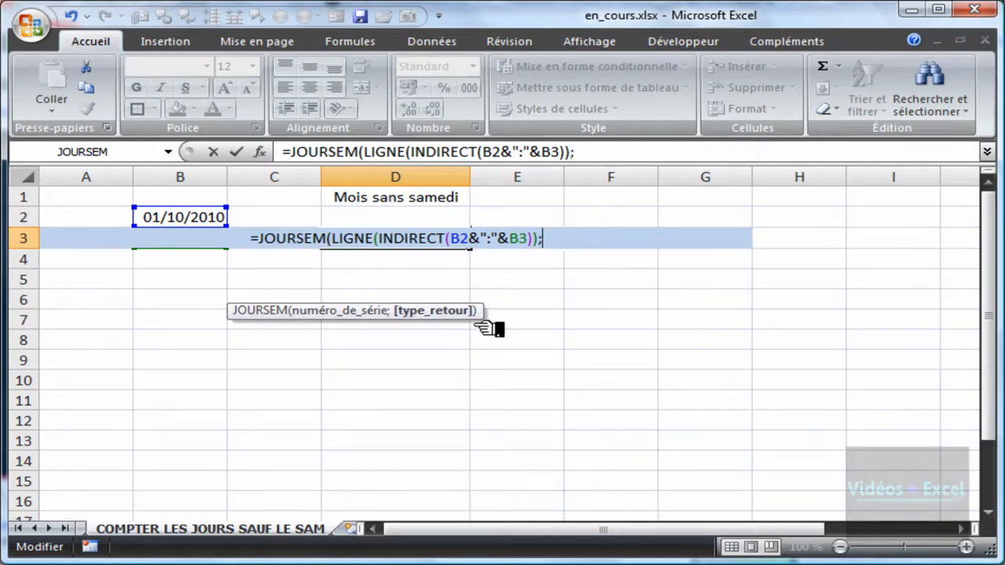
type("2")
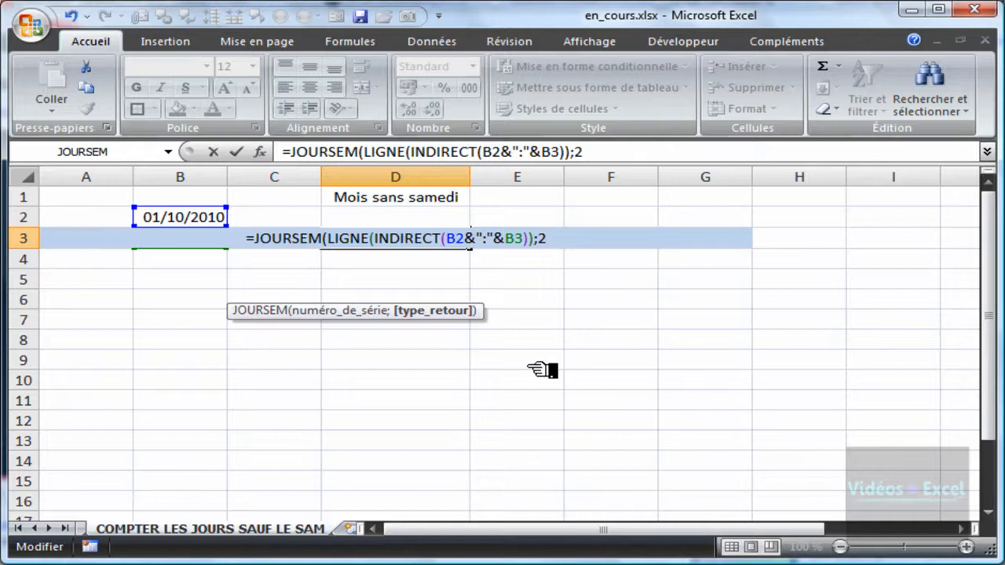
type(")")
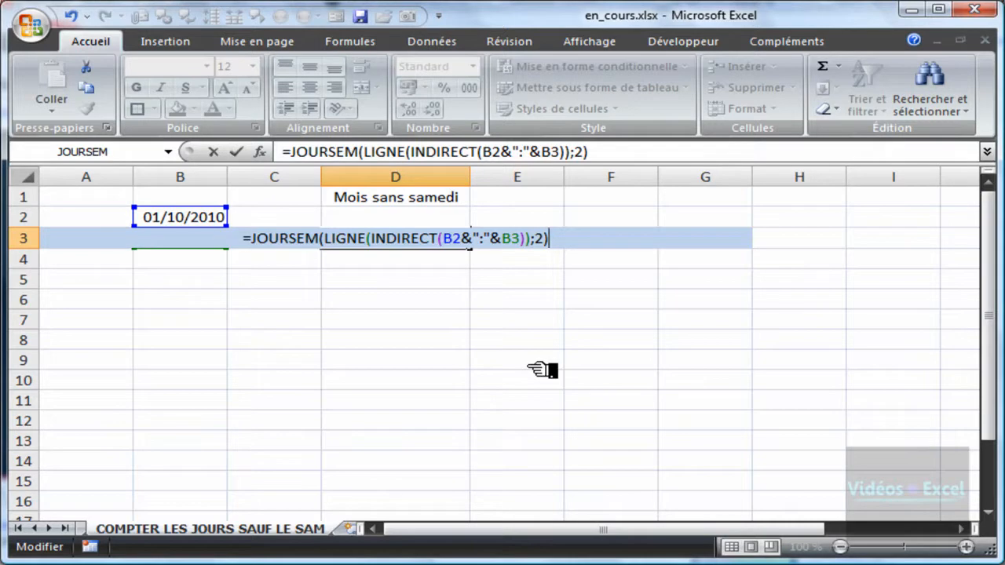
left_click(542, 370)
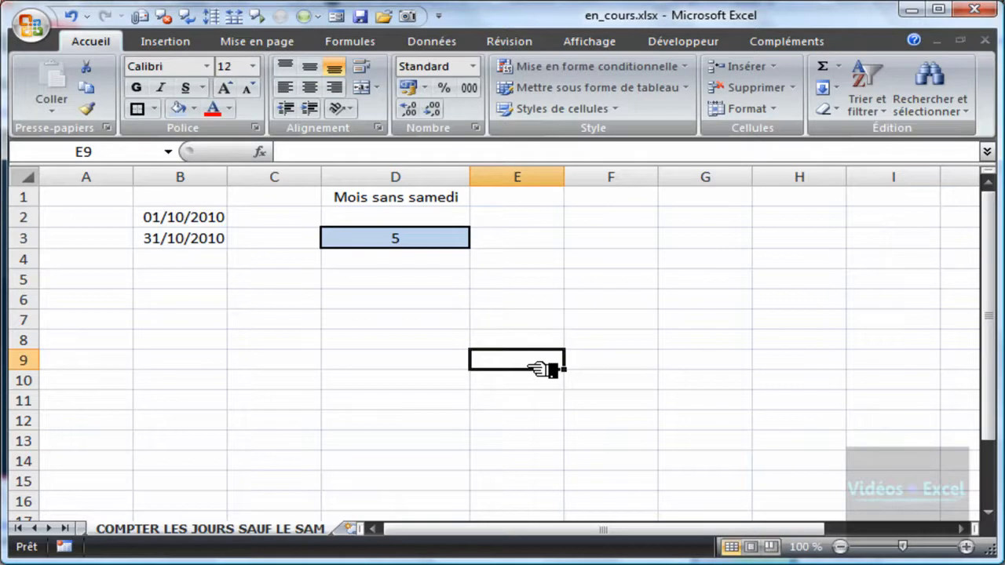
Step: Append the condition <>6 to the JOURSEM formula in D3 and preview its evaluated array, restoring the formula
left_click(411, 241)
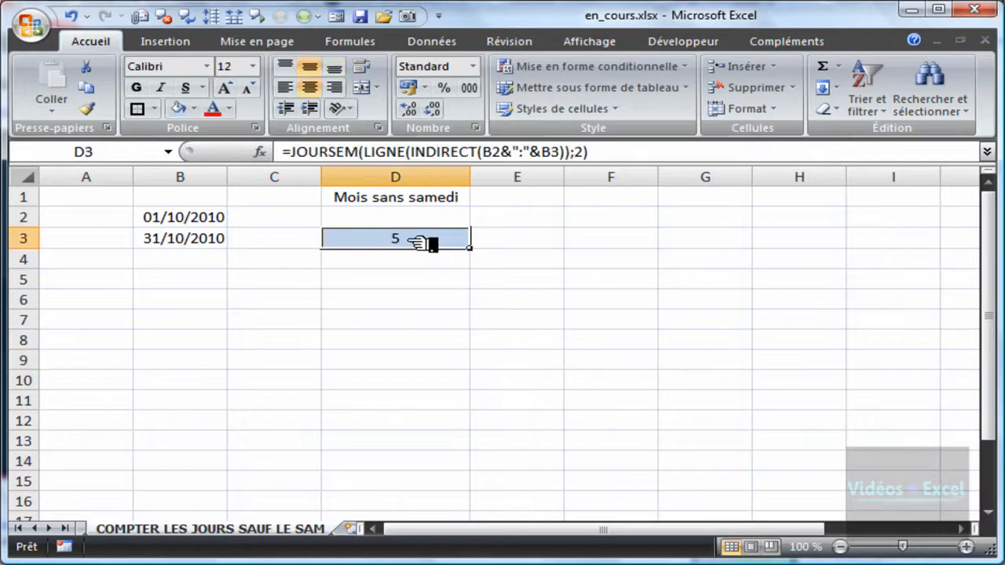
key("F2")
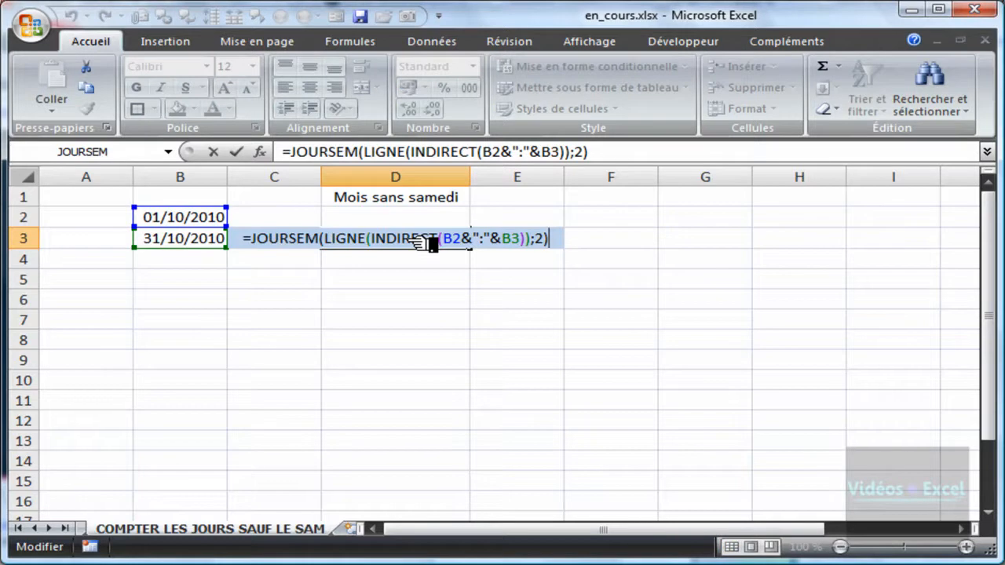
type("<>")
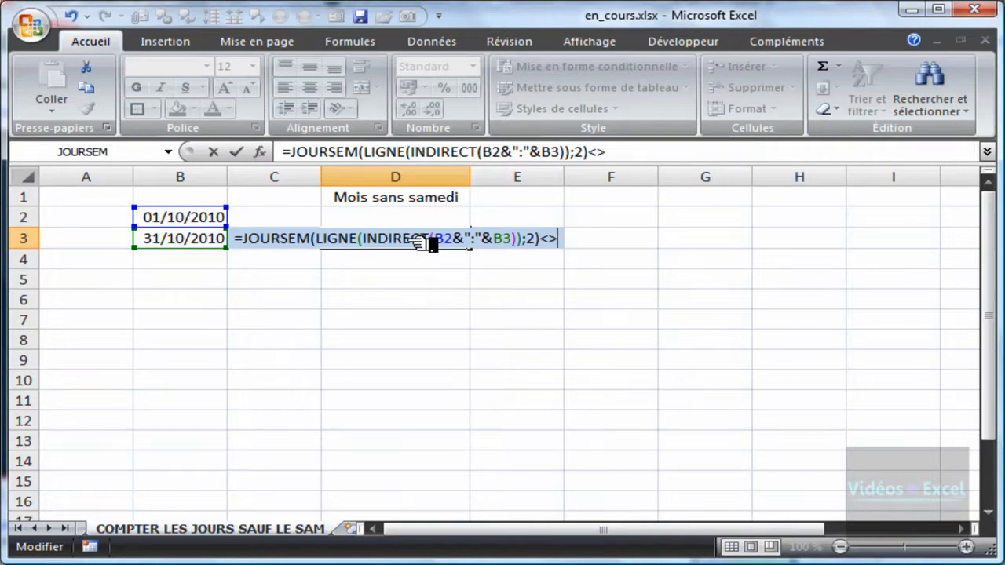
type("6")
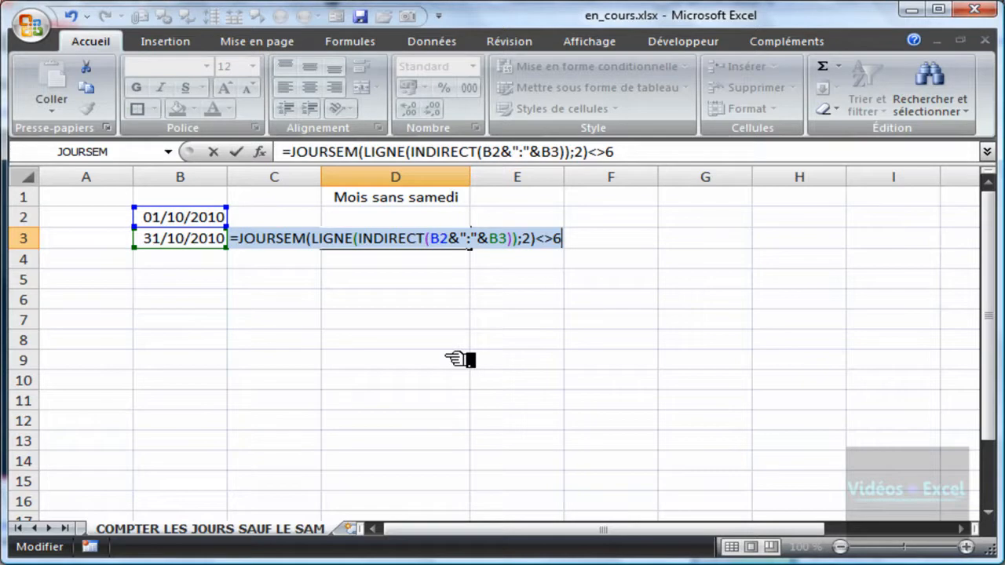
key("F9")
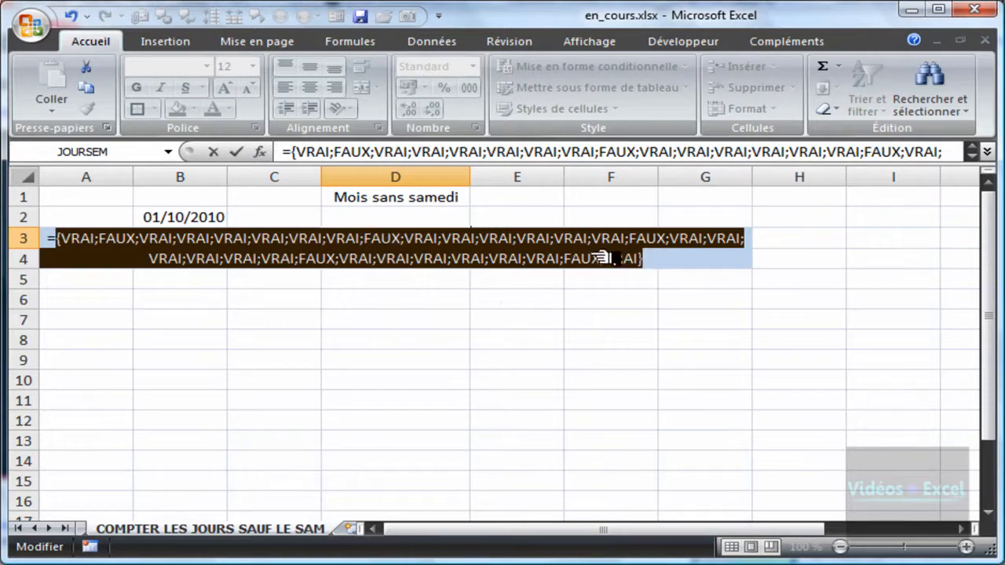
key("ctrl+z")
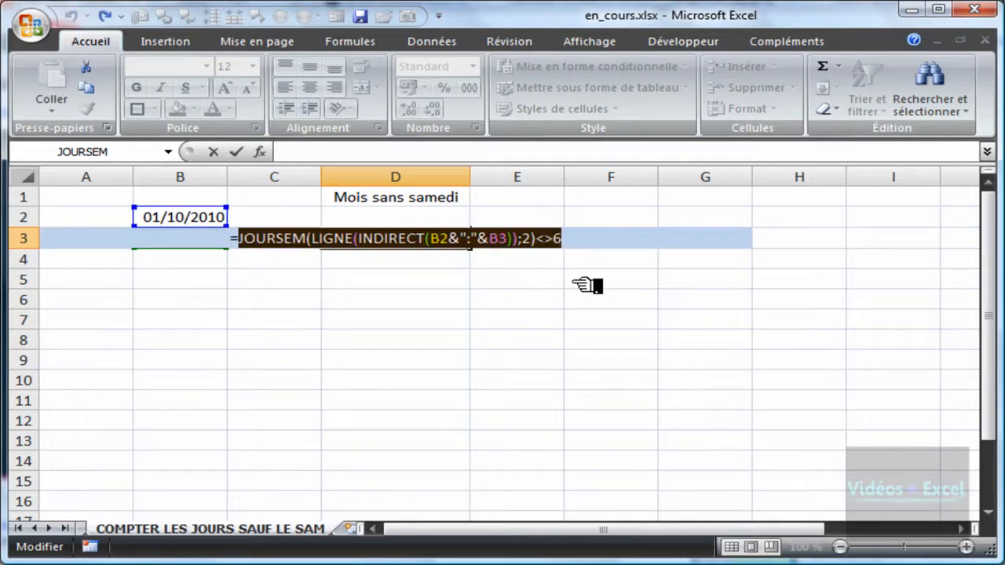
Step: Enclose the whole comparison in D3 in parentheses, multiply it by 1, and evaluate the formula in place
left_click(249, 239)
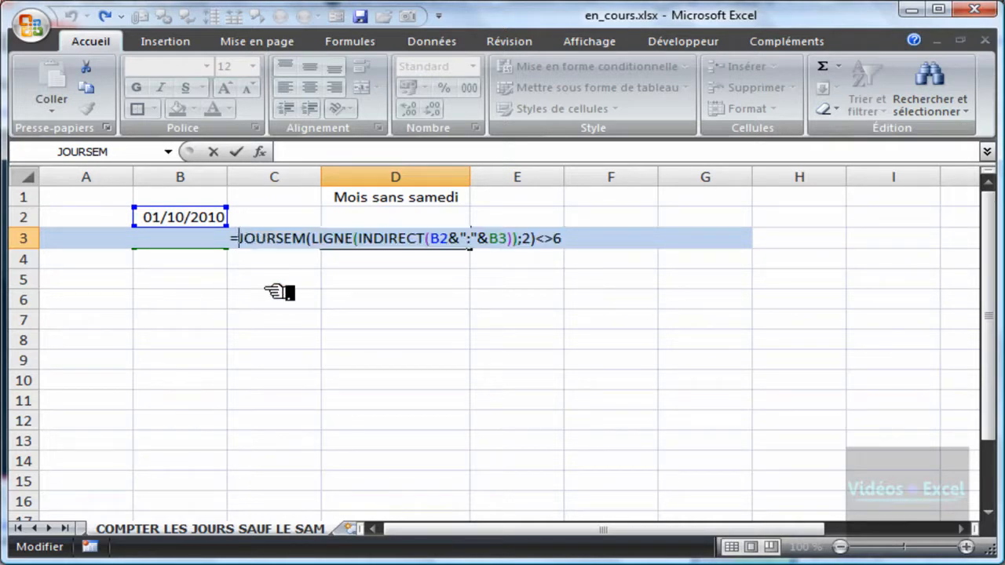
type("1*")
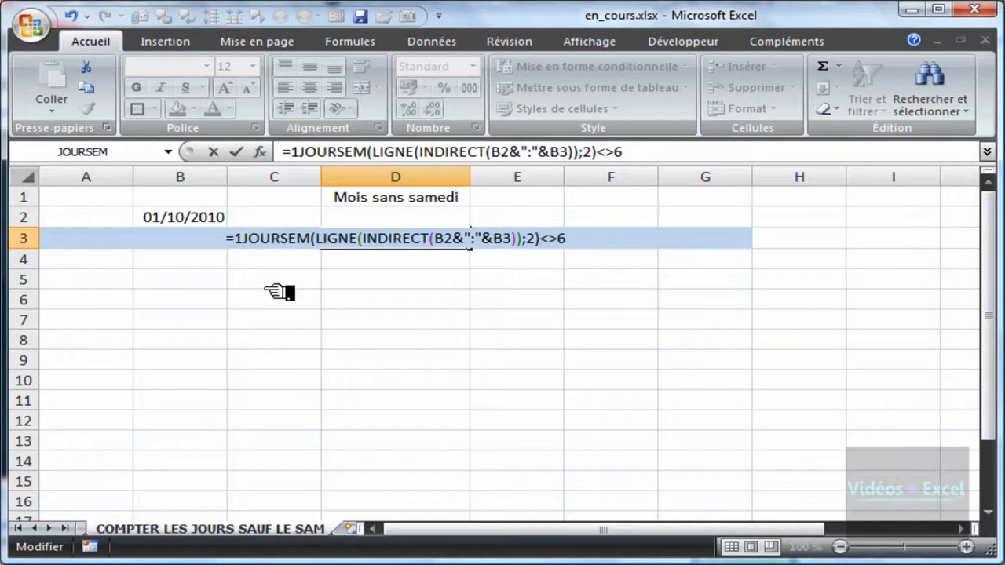
type("(")
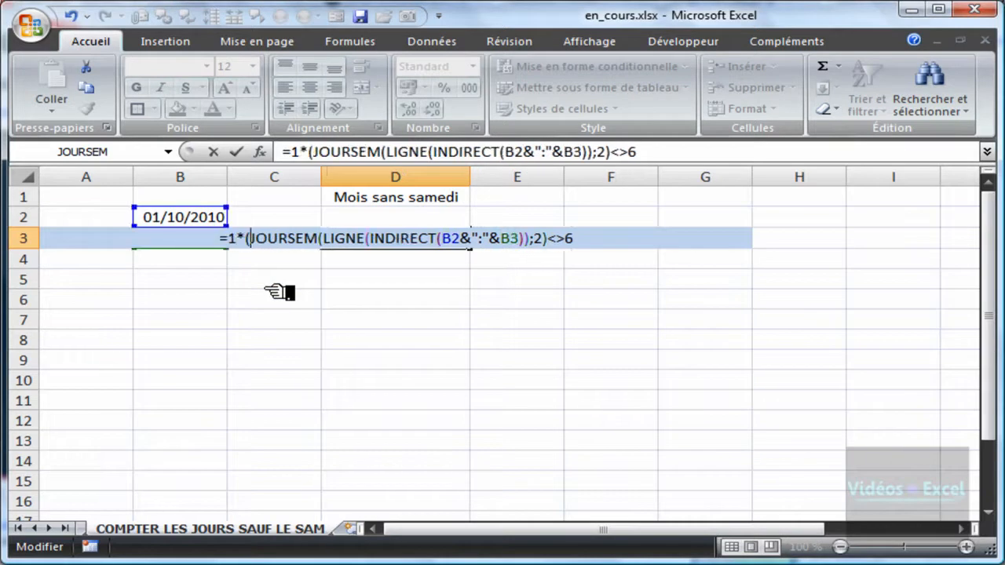
left_click(583, 240)
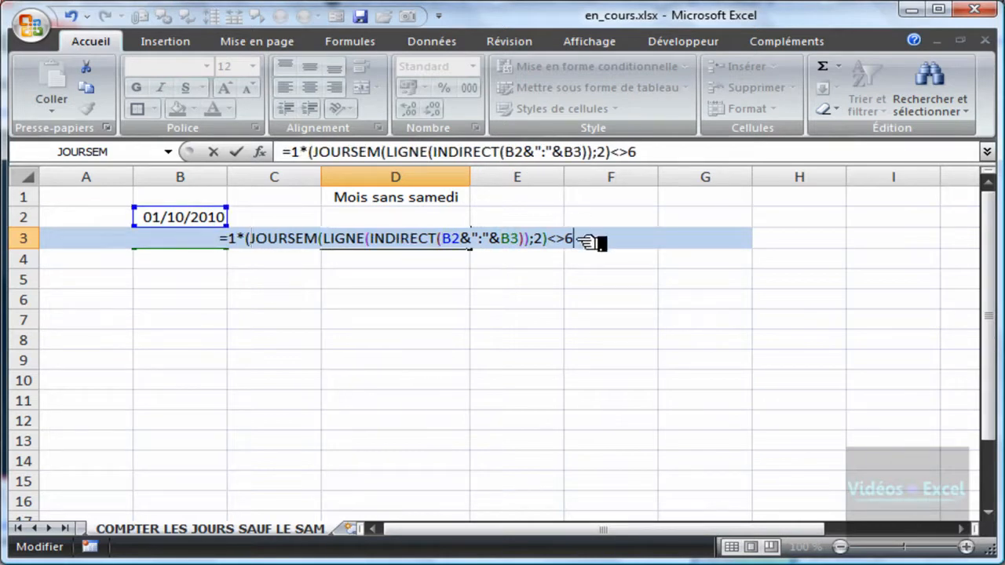
type(")")
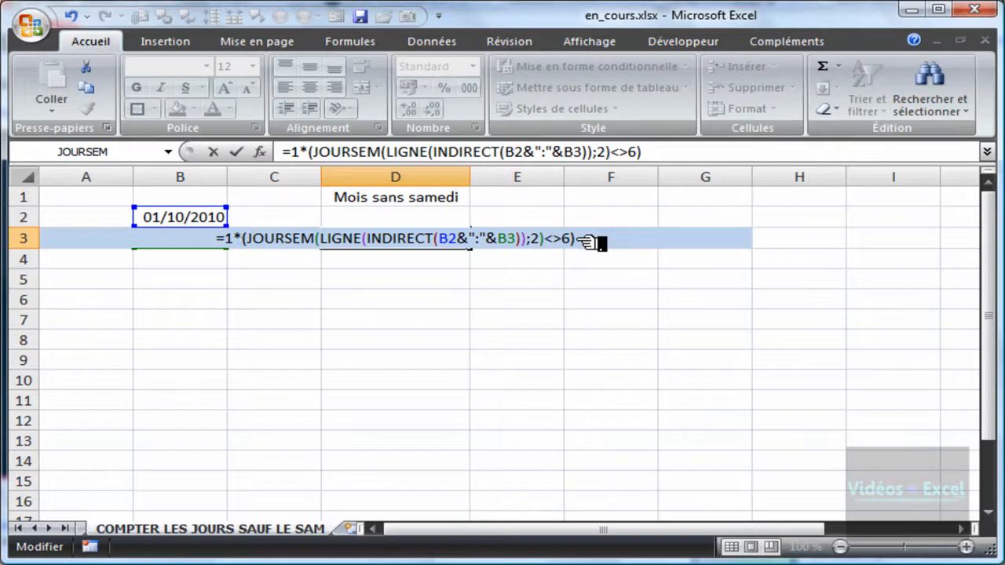
key("F9")
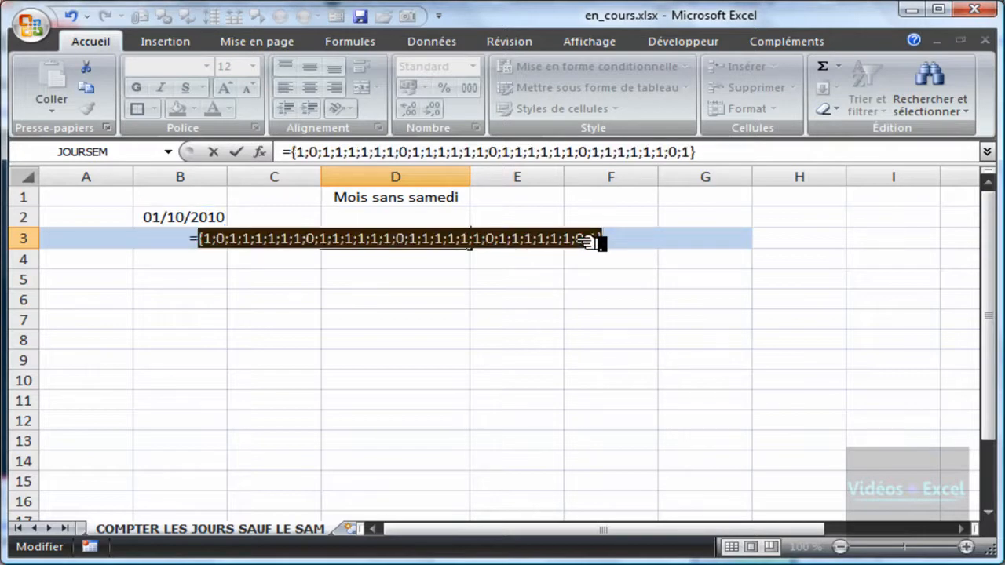
Step: Undo the in-place evaluation in D3, wrap the whole expression in SOMMEPROD, and validate it as an array formula
key("ctrl+z")
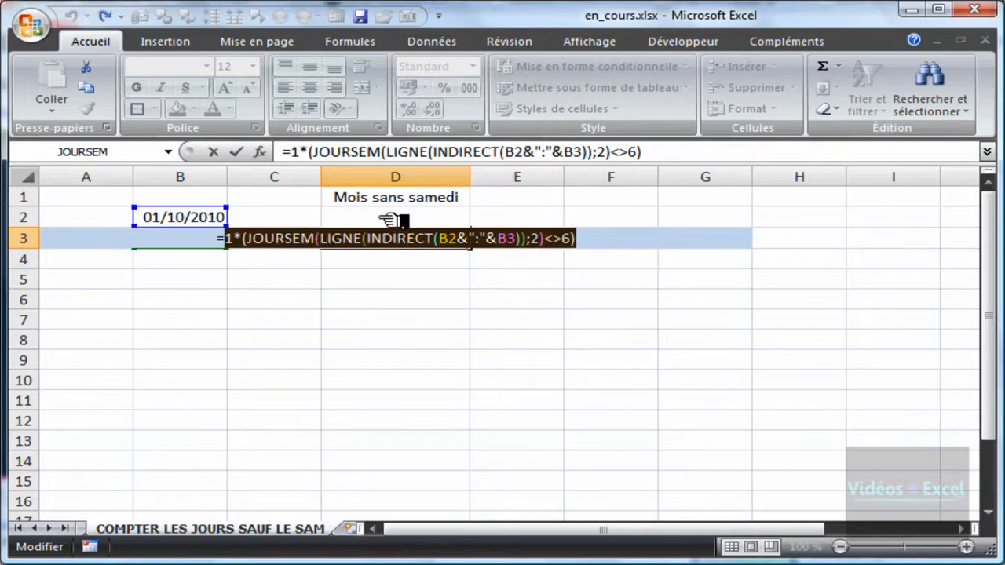
left_click(243, 241)
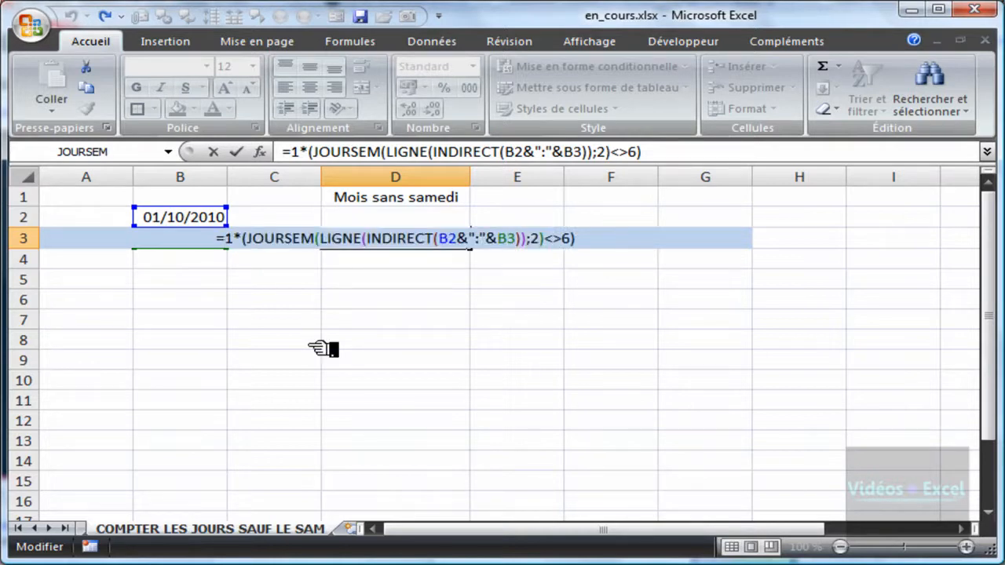
type("sommep")
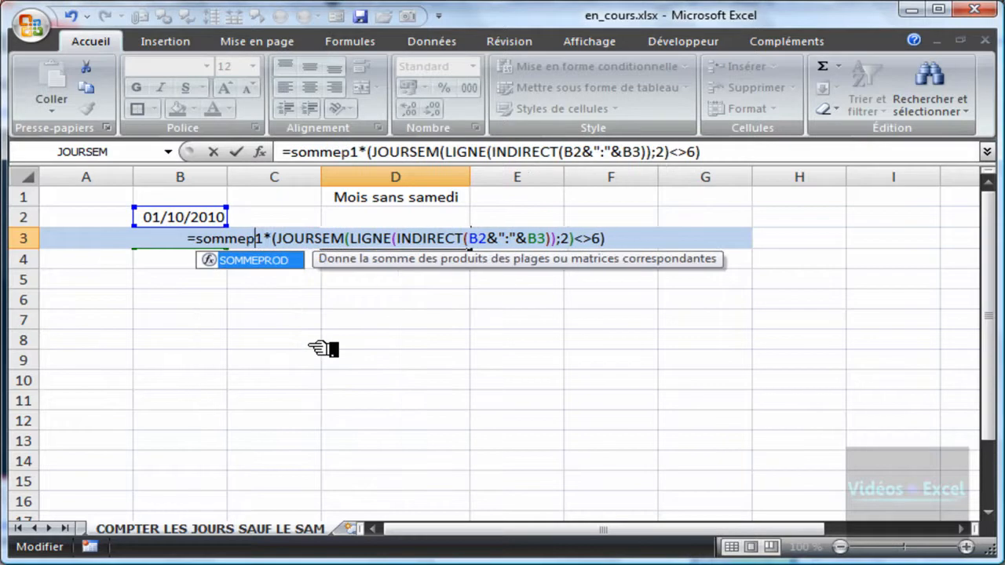
key("Tab")
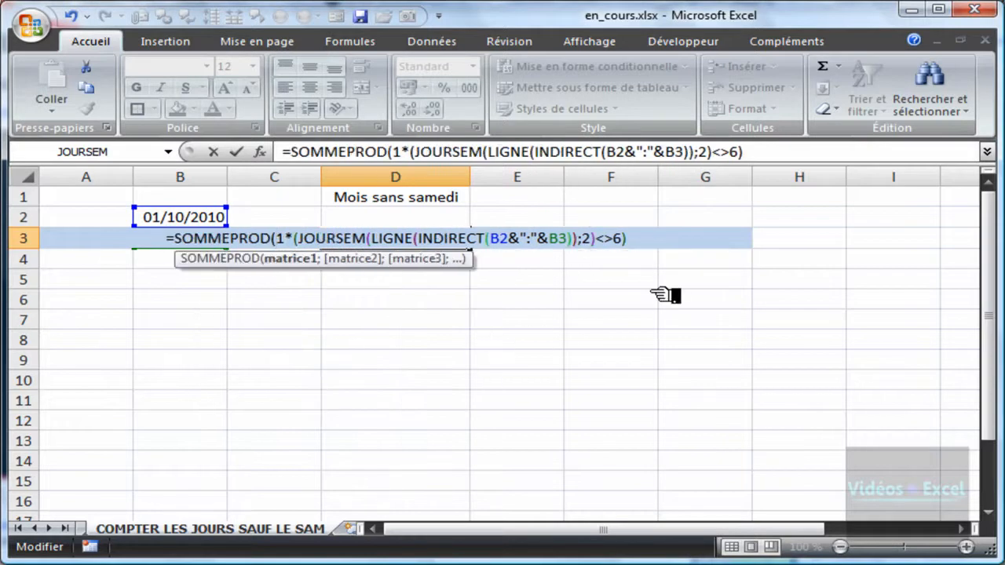
type(")")
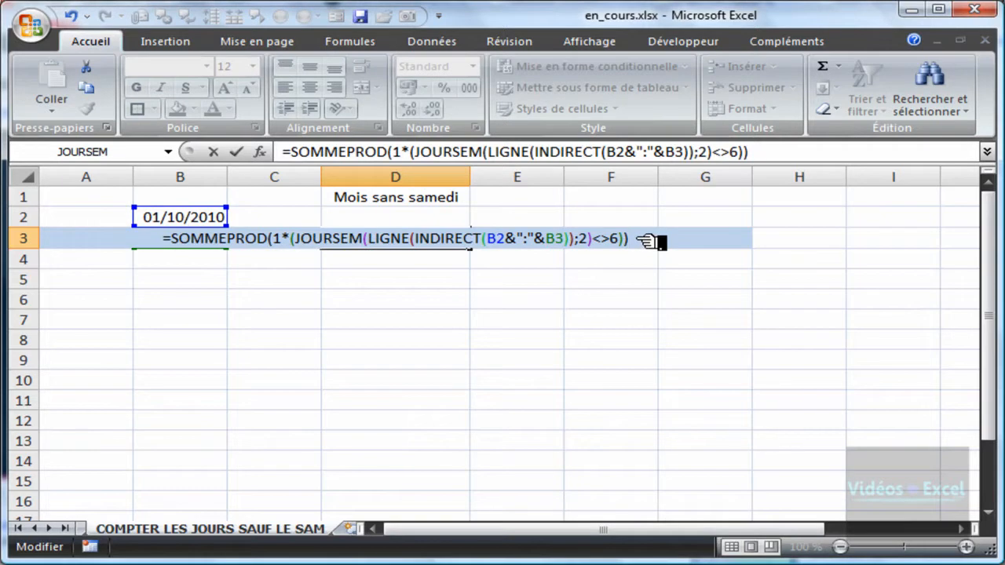
key("ctrl+shift+Return")
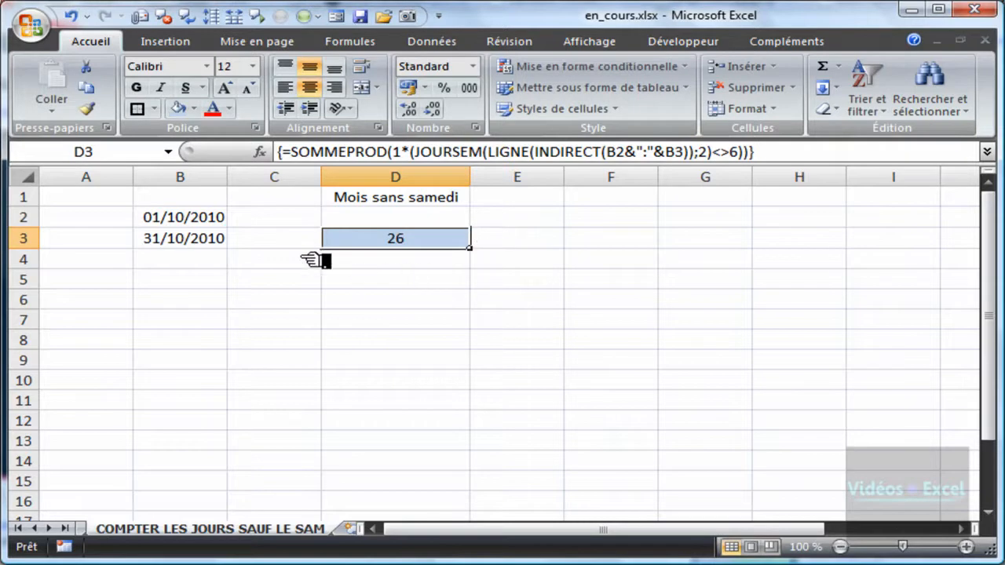
left_click(221, 221)
left_click(222, 240)
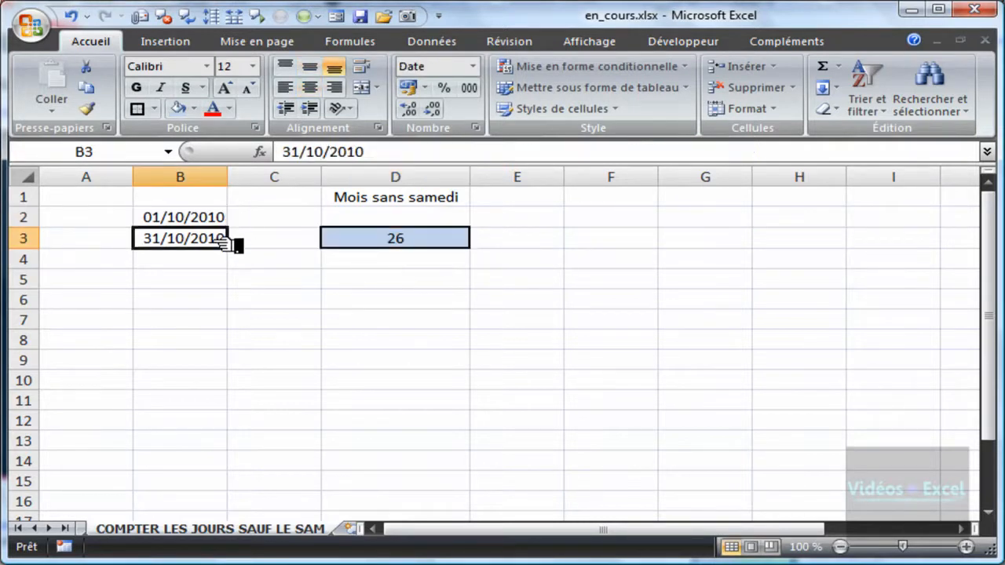
left_click(430, 201)
left_click(416, 302)
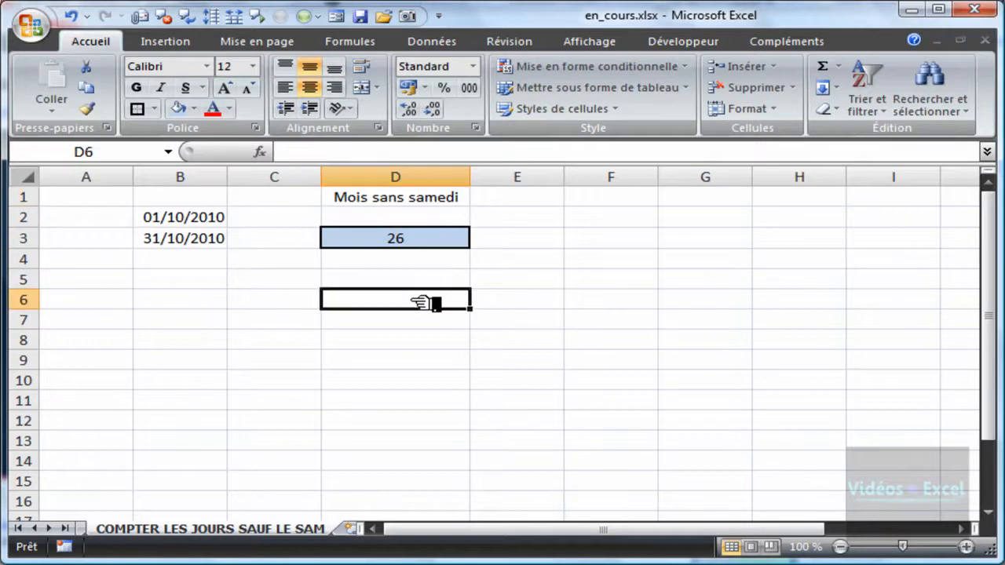